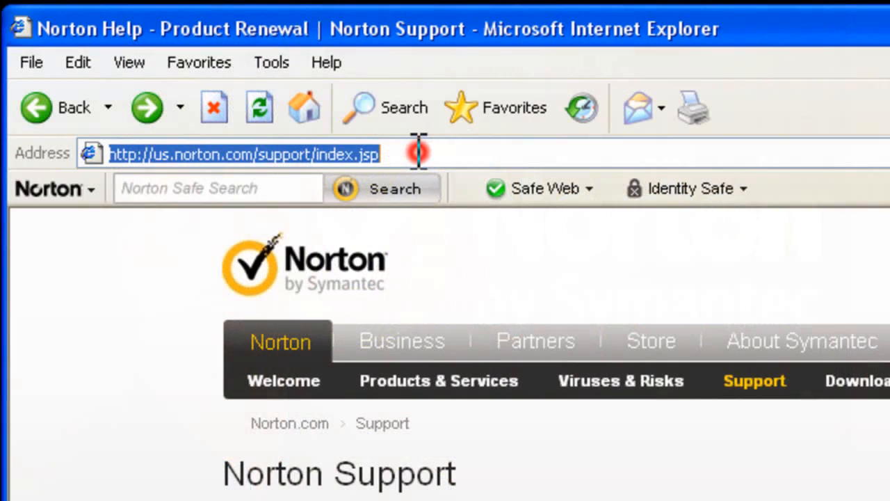
type("norto")
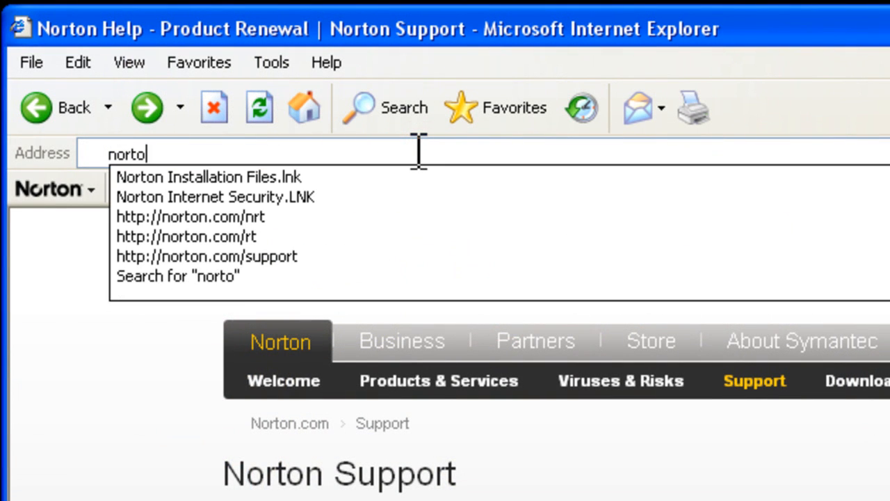
type("n.com")
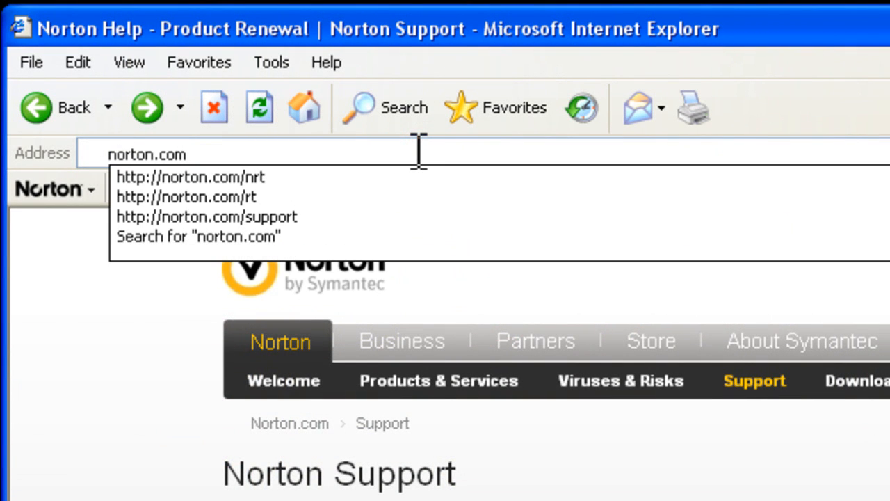
type("/nrt")
- Load norton.com/nrt to reach the Norton Removal Tool uninstall article
key("Return")
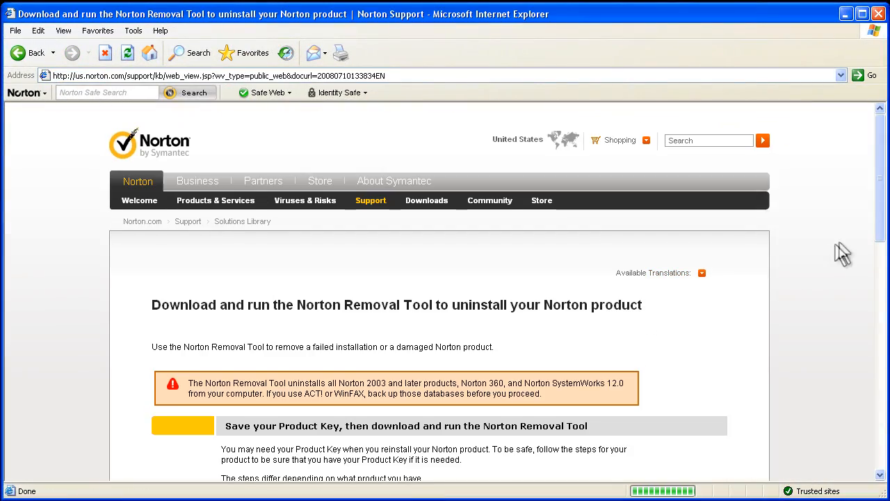
left_click_drag(880, 229, 880, 355)
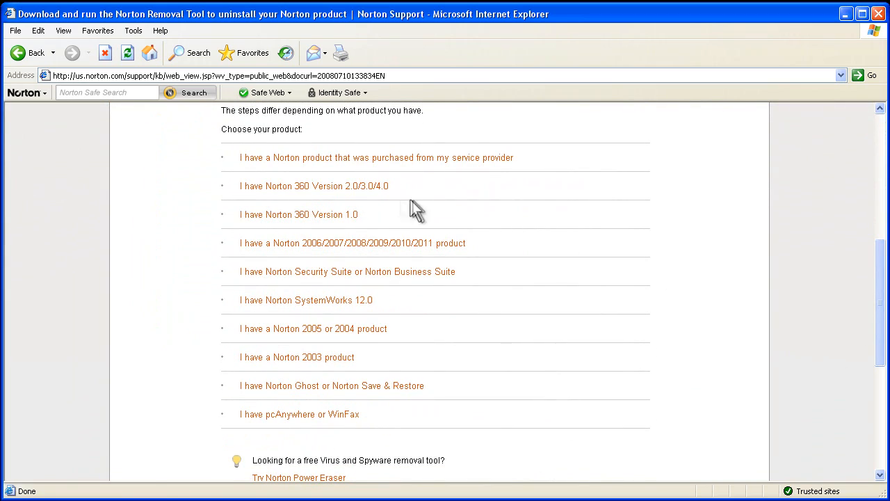
- Choose the 'I have Norton 360 Version 2.0/3.0/4.0' instructions
left_click(379, 198)
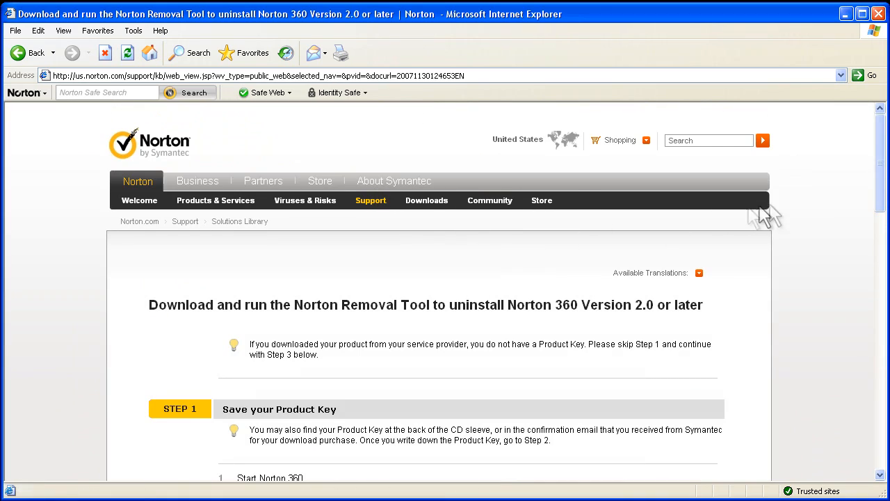
left_click_drag(882, 119, 882, 359)
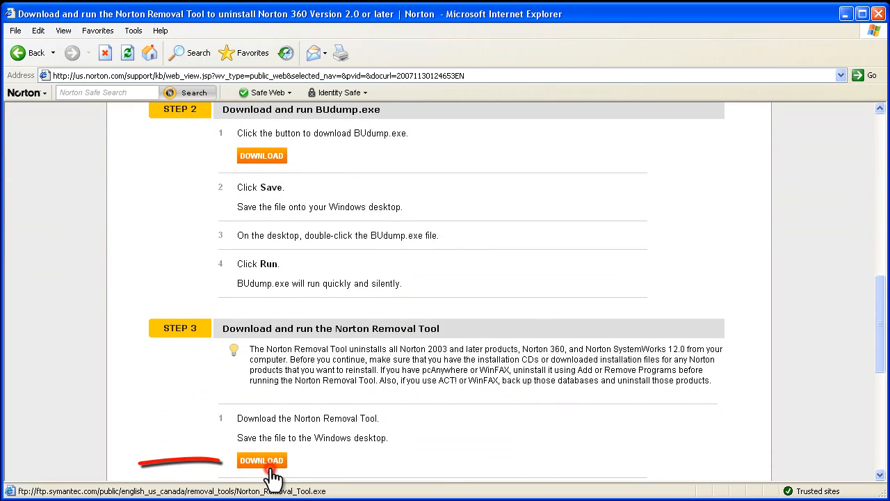
- Download Norton_Removal_Tool.exe and save it to the desktop
left_click(262, 460)
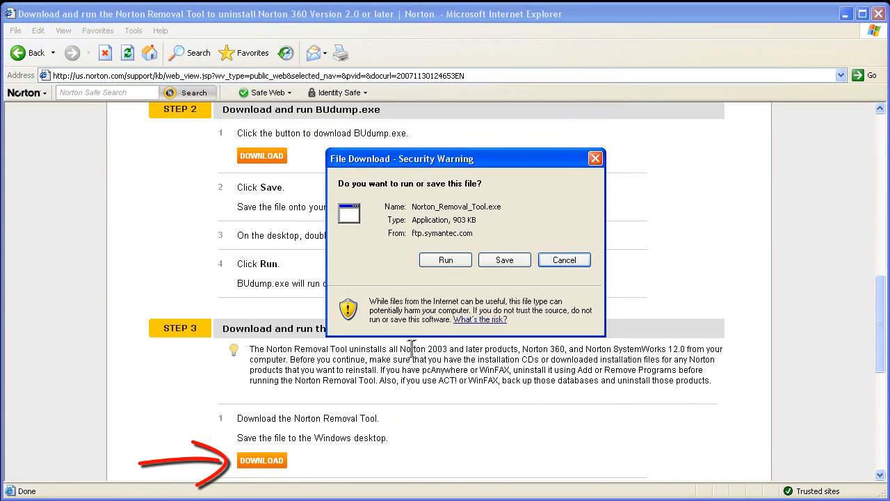
left_click(504, 260)
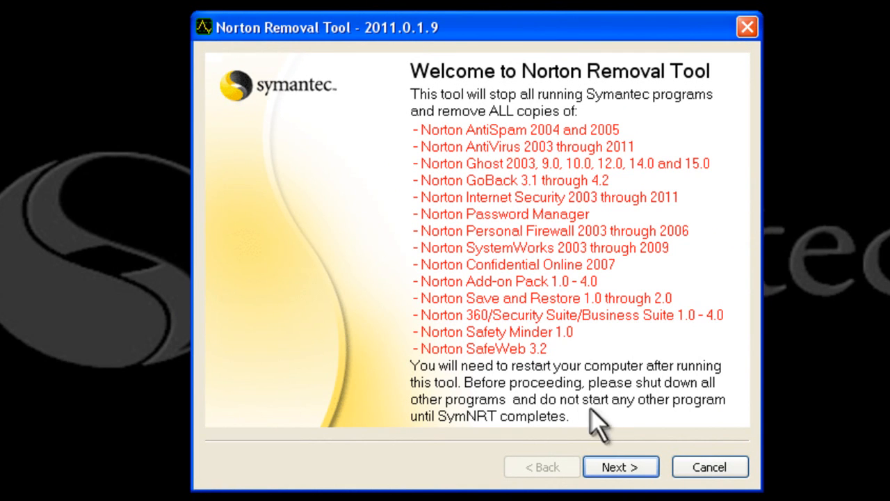
- Accept the license agreement and submit the captcha to reach About to Begin Removal
left_click(629, 467)
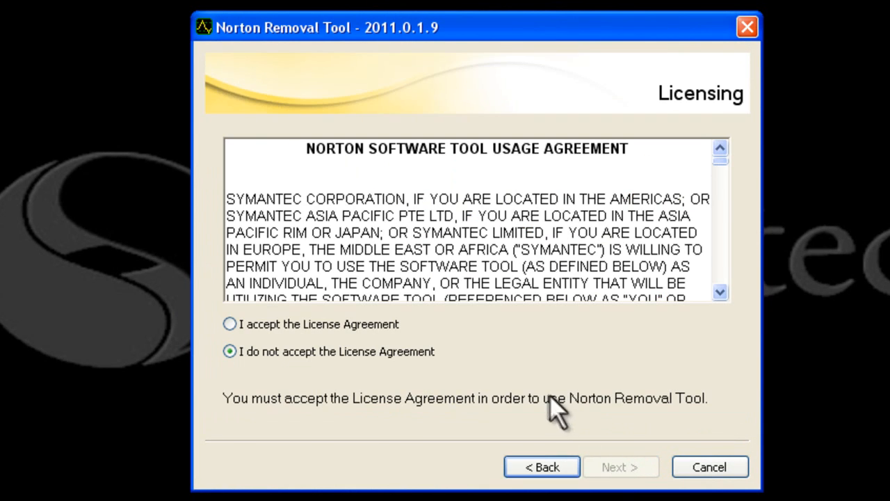
left_click(388, 324)
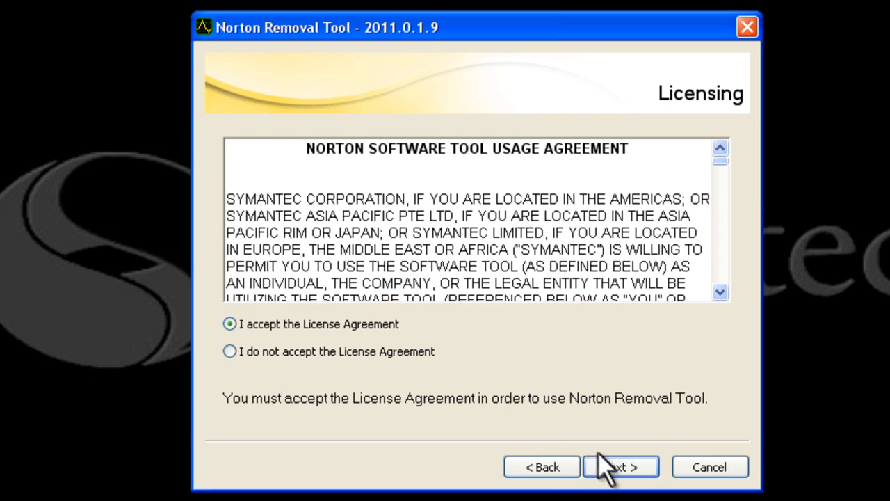
left_click(618, 466)
type("9")
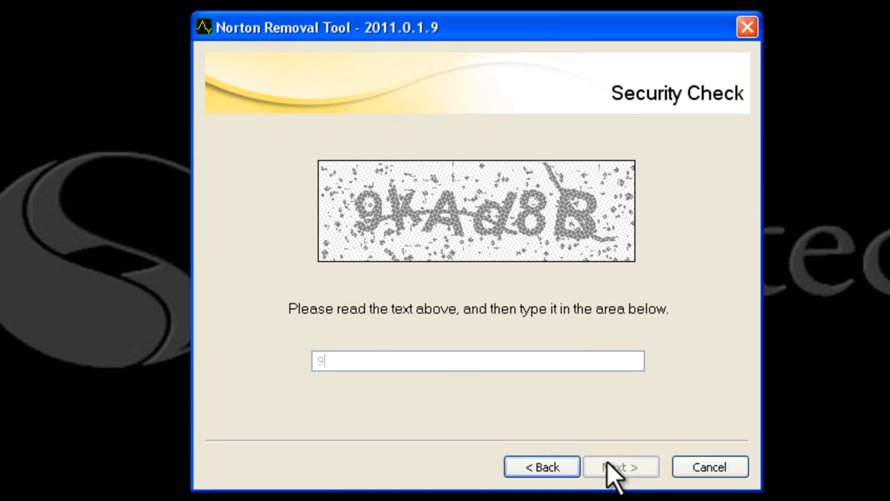
type("kAd8B")
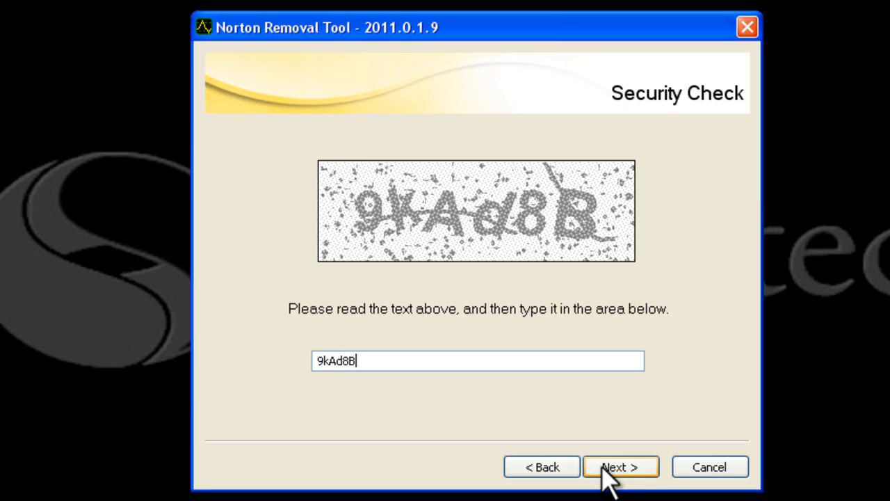
left_click(619, 467)
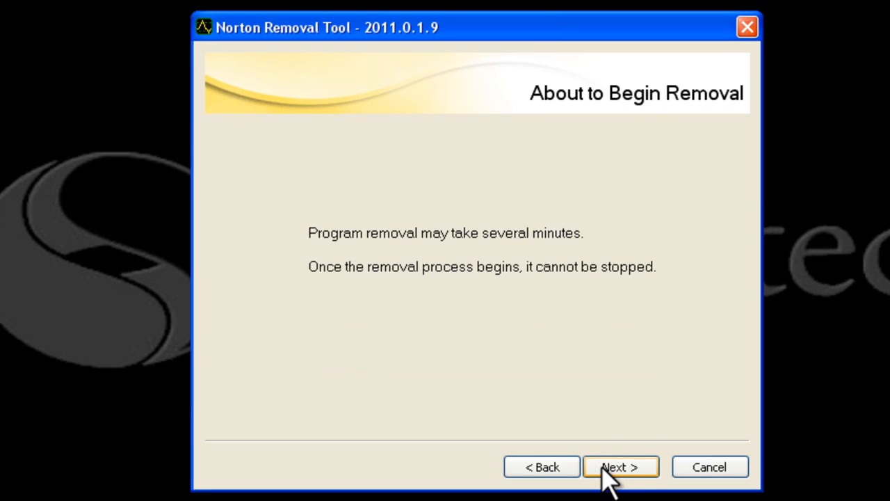
- Begin removing the Norton products and let the progress run
left_click(610, 470)
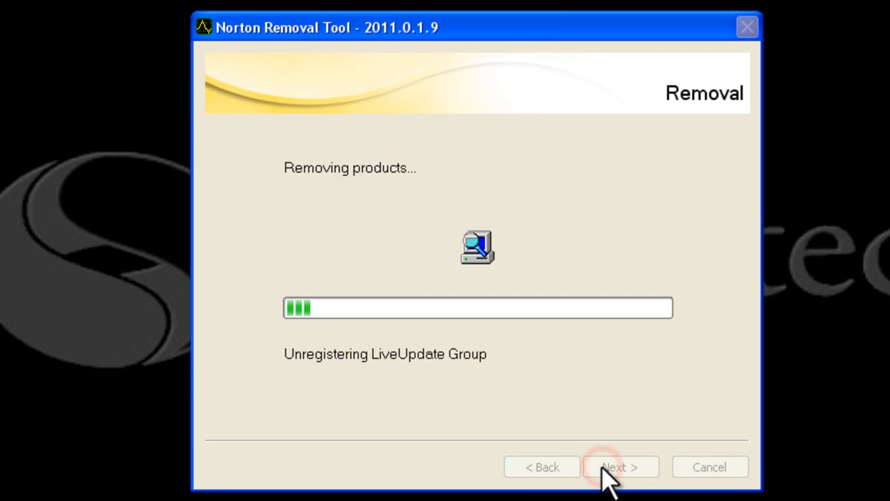